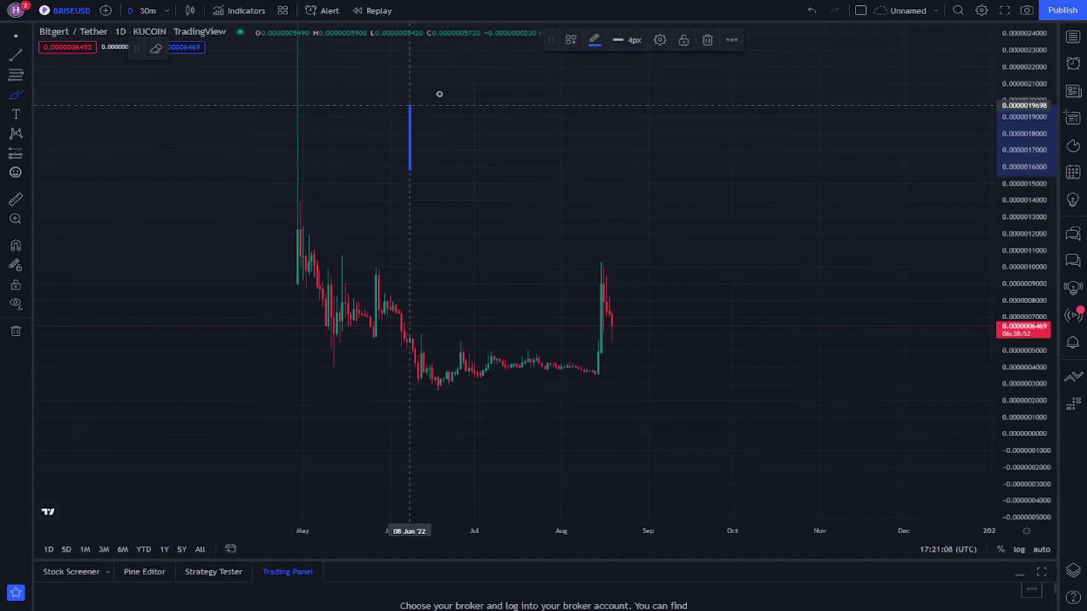
Handwrite the title 'Bitgert' on the chart with the Brush.
{"action": "left_click_drag", "start_coordinate": [488, 128], "coordinate": [488, 157]}
{"action": "left_click", "coordinate": [485, 104]}
{"action": "mouse_move", "coordinate": [509, 102]}
{"action": "left_mouse_down"}
{"action": "mouse_move", "coordinate": [509, 162]}
{"action": "mouse_move", "coordinate": [531, 128]}
{"action": "left_mouse_up"}
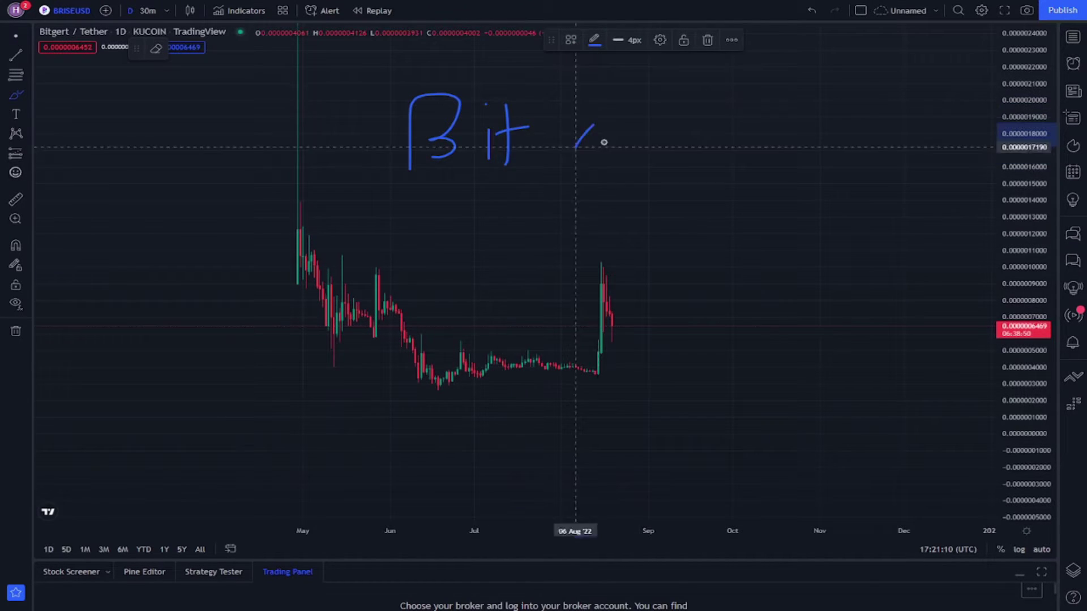
{"action": "left_click_drag", "start_coordinate": [599, 128], "coordinate": [581, 190]}
{"action": "left_click_drag", "start_coordinate": [640, 149], "coordinate": [691, 176]}
{"action": "left_click_drag", "start_coordinate": [695, 128], "coordinate": [697, 162]}
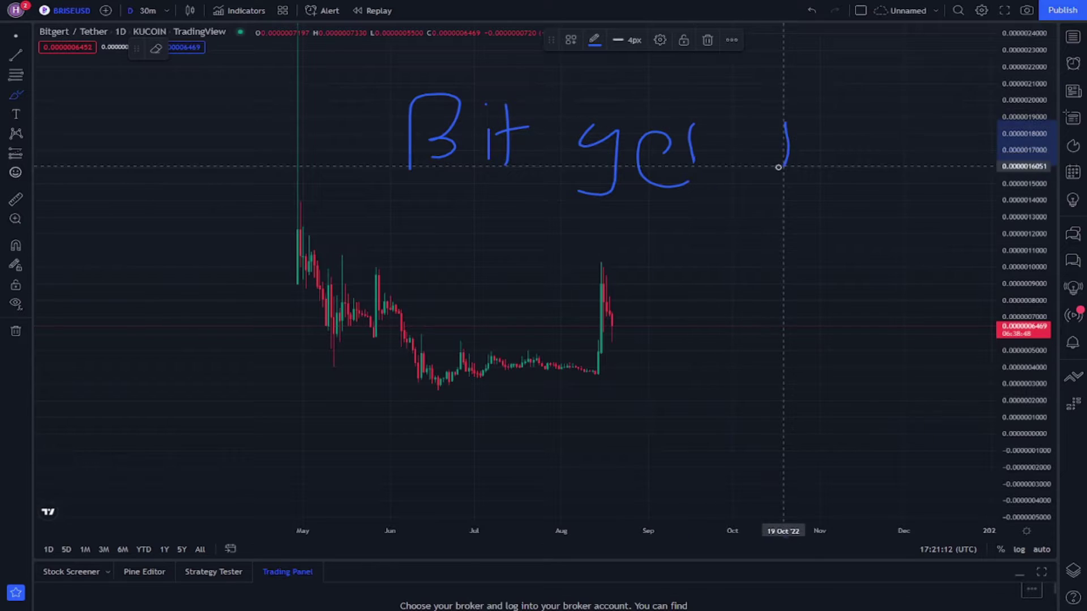
{"action": "left_click_drag", "start_coordinate": [785, 123], "coordinate": [778, 167]}
{"action": "left_click_drag", "start_coordinate": [748, 134], "coordinate": [844, 129]}
Handwrite 'Brise' and the date '19/8' below the title.
{"action": "left_click_drag", "start_coordinate": [394, 251], "coordinate": [400, 196]}
{"action": "mouse_move", "coordinate": [399, 196]}
{"action": "left_mouse_down"}
{"action": "mouse_move", "coordinate": [424, 224]}
{"action": "mouse_move", "coordinate": [399, 250]}
{"action": "left_mouse_up"}
{"action": "left_click_drag", "start_coordinate": [450, 212], "coordinate": [471, 256]}
{"action": "mouse_move", "coordinate": [482, 188]}
{"action": "left_mouse_down"}
{"action": "mouse_move", "coordinate": [484, 212]}
{"action": "mouse_move", "coordinate": [519, 263]}
{"action": "mouse_move", "coordinate": [569, 246]}
{"action": "left_mouse_up"}
{"action": "mouse_move", "coordinate": [701, 187]}
{"action": "left_mouse_down"}
{"action": "mouse_move", "coordinate": [703, 242]}
{"action": "mouse_move", "coordinate": [751, 267]}
{"action": "left_mouse_up"}
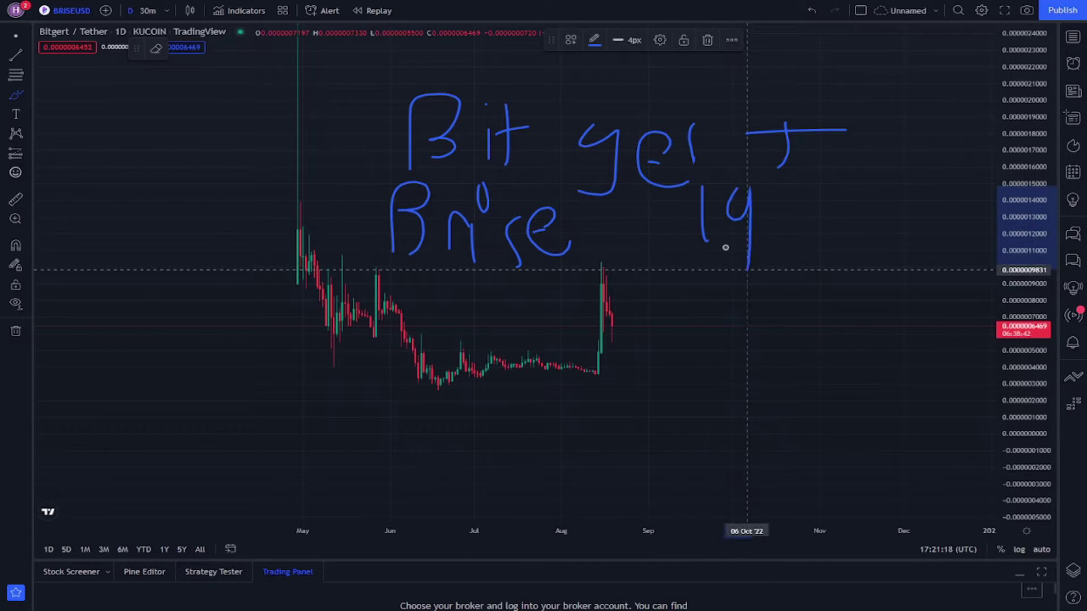
{"action": "left_click_drag", "start_coordinate": [752, 195], "coordinate": [751, 268]}
{"action": "mouse_move", "coordinate": [819, 196]}
{"action": "left_mouse_down"}
{"action": "mouse_move", "coordinate": [790, 255]}
{"action": "mouse_move", "coordinate": [845, 195]}
{"action": "left_mouse_up"}
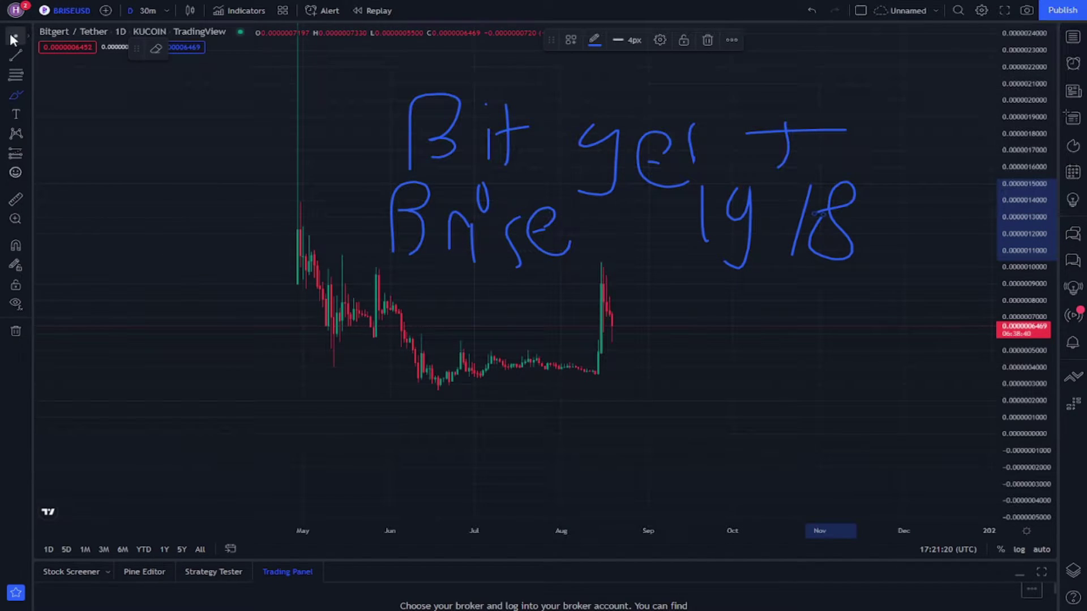
Draw two horizontal trend lines at the breakout base and top.
{"action": "left_click", "coordinate": [16, 55]}
{"action": "left_click_drag", "start_coordinate": [577, 375], "coordinate": [912, 375]}
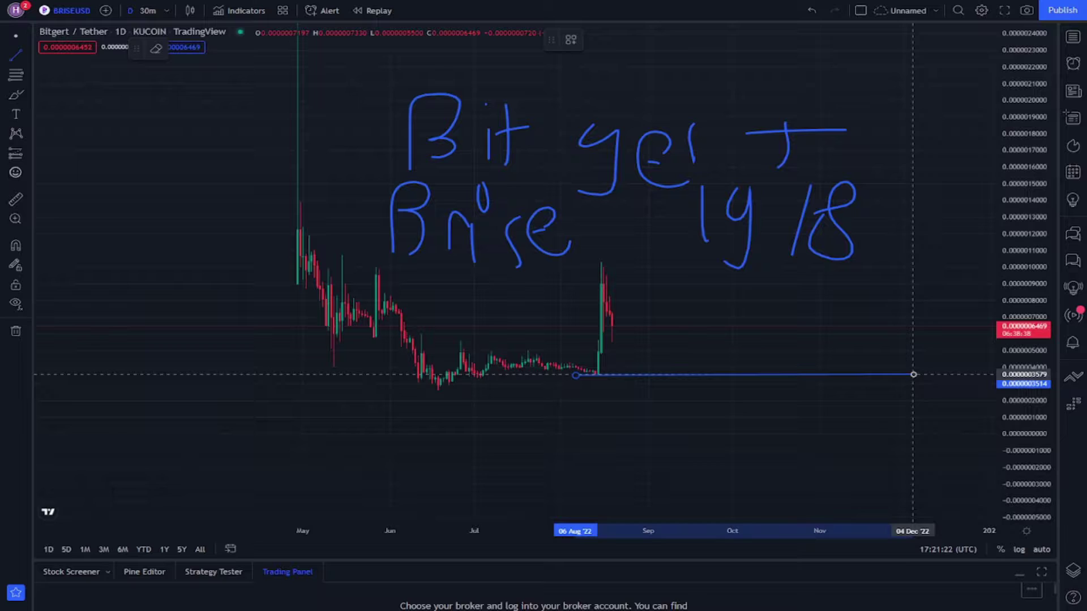
{"action": "left_click", "coordinate": [913, 374]}
{"action": "left_click_drag", "start_coordinate": [591, 297], "coordinate": [910, 297]}
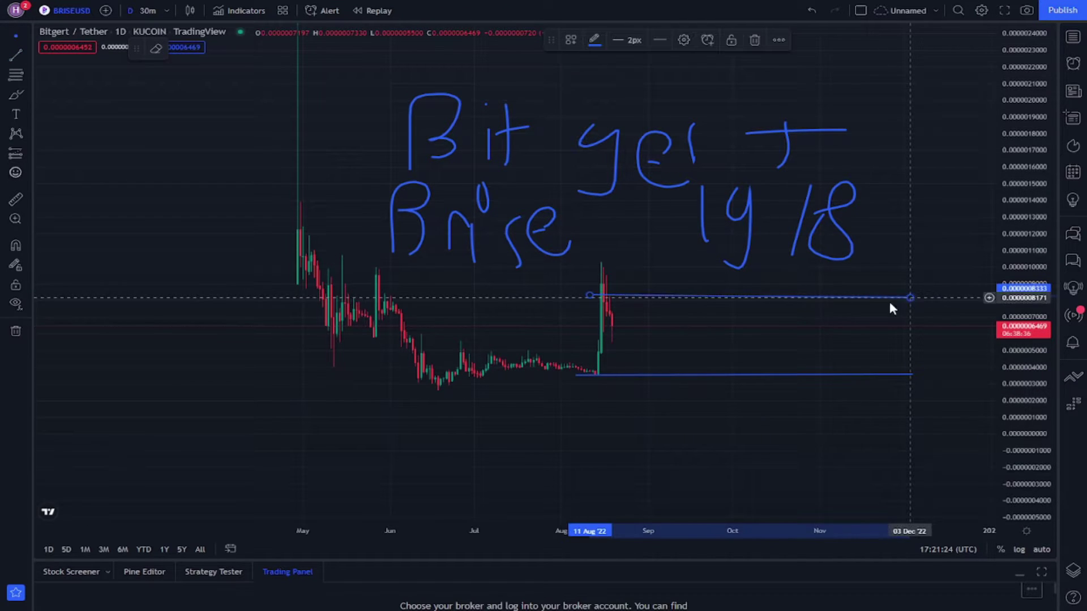
{"action": "scroll", "coordinate": [655, 425], "scroll_direction": "up", "scroll_amount": 2}
{"action": "scroll", "coordinate": [609, 501], "scroll_direction": "up", "scroll_amount": 2}
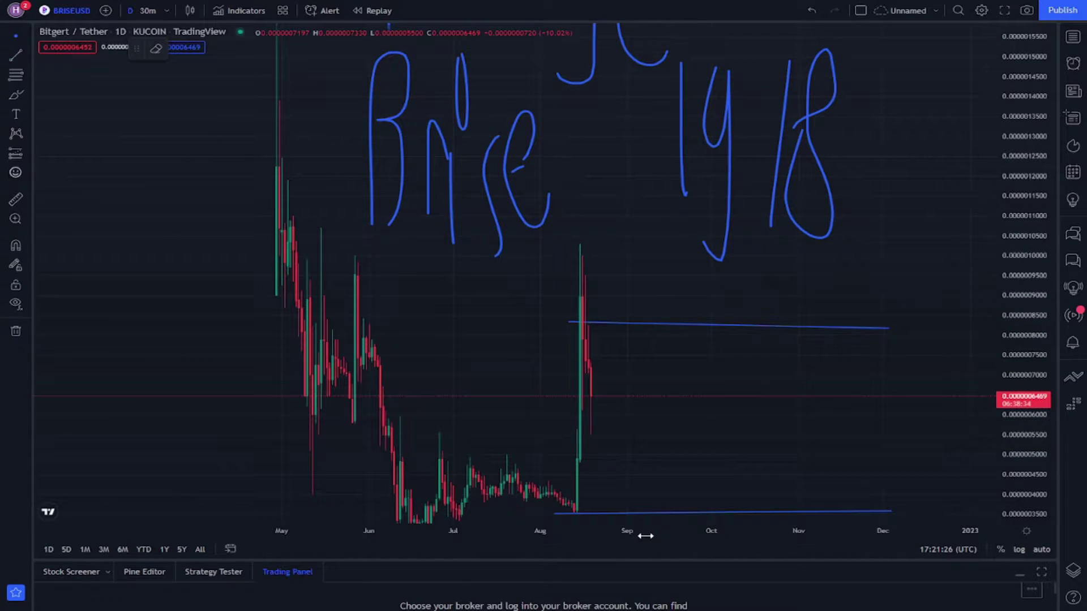
{"action": "scroll", "coordinate": [645, 425], "scroll_direction": "up", "scroll_amount": 5}
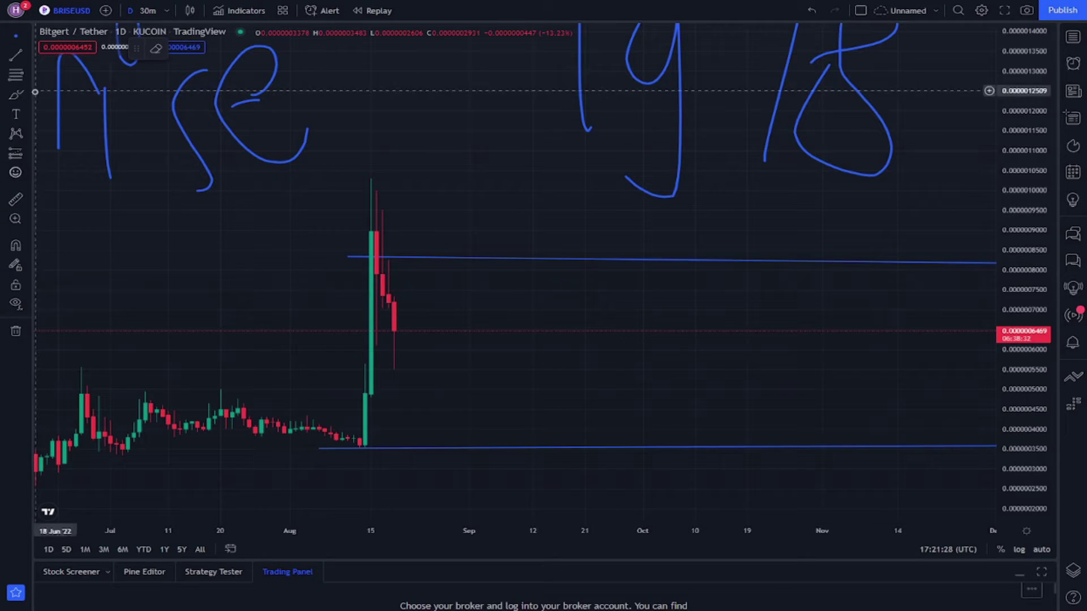
Brush a circle around the latest candle with a downward arrow, then select it.
{"action": "mouse_move", "coordinate": [378, 327]}
{"action": "left_mouse_down"}
{"action": "mouse_move", "coordinate": [425, 326]}
{"action": "mouse_move", "coordinate": [404, 401]}
{"action": "mouse_move", "coordinate": [408, 386]}
{"action": "left_mouse_up"}
{"action": "left_click_drag", "start_coordinate": [594, 323], "coordinate": [620, 309]}
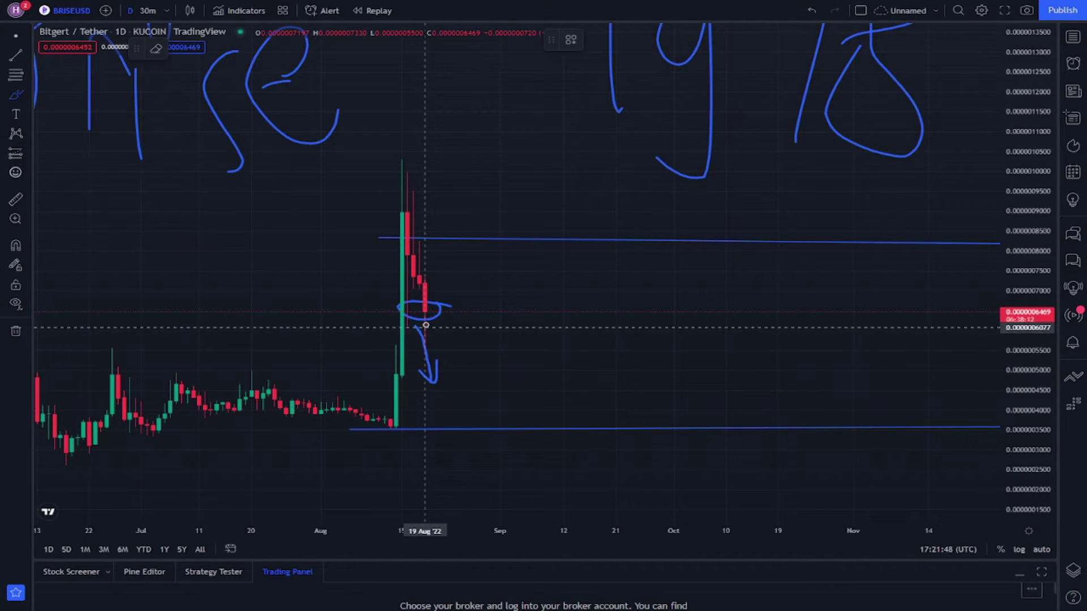
{"action": "left_click", "coordinate": [430, 321]}
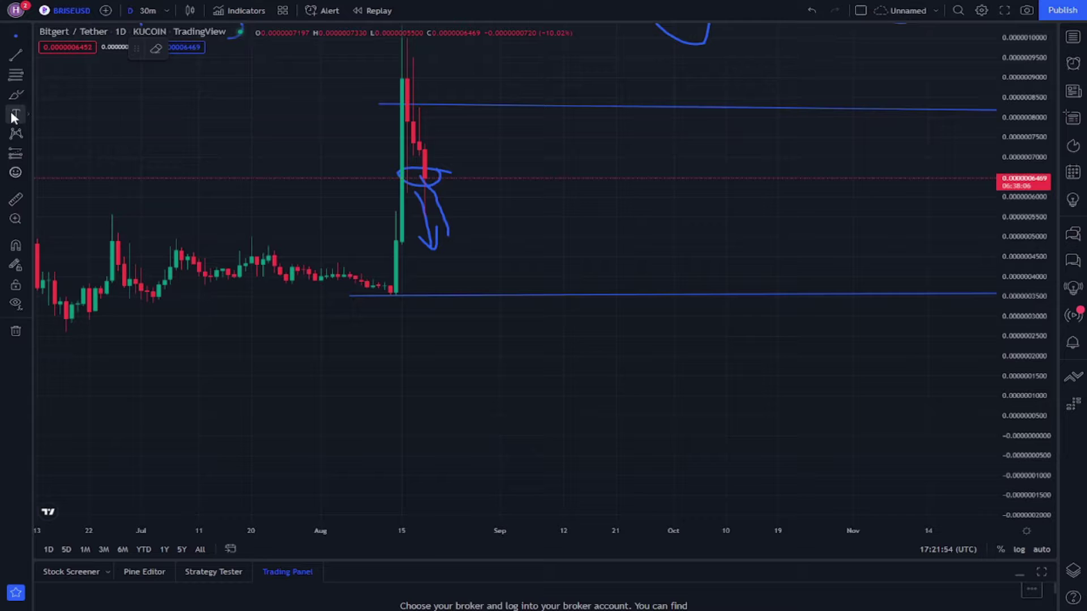
Brush an M-shaped pattern below the lower horizontal line.
{"action": "left_click", "coordinate": [16, 94]}
{"action": "mouse_move", "coordinate": [340, 443]}
{"action": "left_mouse_down"}
{"action": "mouse_move", "coordinate": [358, 391]}
{"action": "mouse_move", "coordinate": [422, 372]}
{"action": "mouse_move", "coordinate": [528, 455]}
{"action": "left_mouse_up"}
{"action": "key", "text": "Escape"}
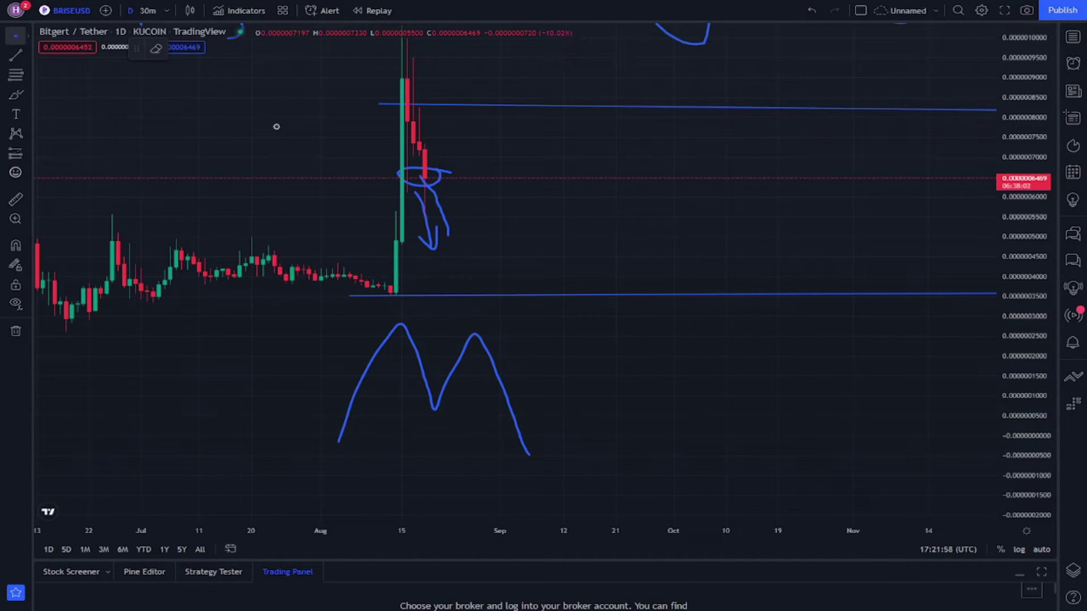
{"action": "left_click_drag", "start_coordinate": [276, 127], "coordinate": [276, 225]}
{"action": "left_click_drag", "start_coordinate": [155, 255], "coordinate": [156, 179]}
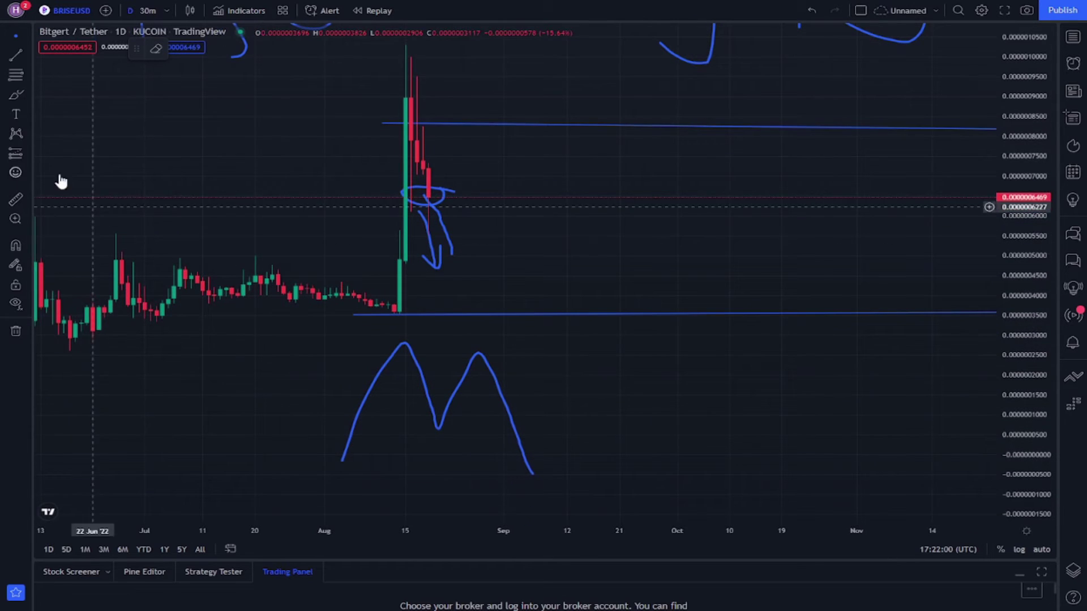
Circle both bottoms of the M and add a second stroke to the arrow.
{"action": "left_click", "coordinate": [15, 94]}
{"action": "left_click_drag", "start_coordinate": [340, 449], "coordinate": [343, 458]}
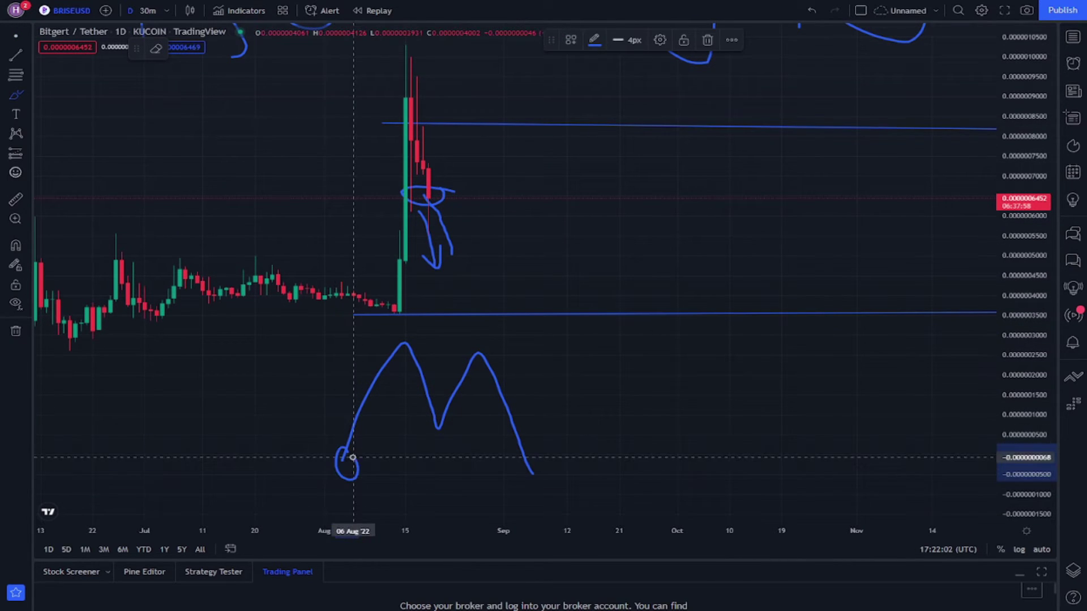
{"action": "left_click_drag", "start_coordinate": [523, 463], "coordinate": [527, 471]}
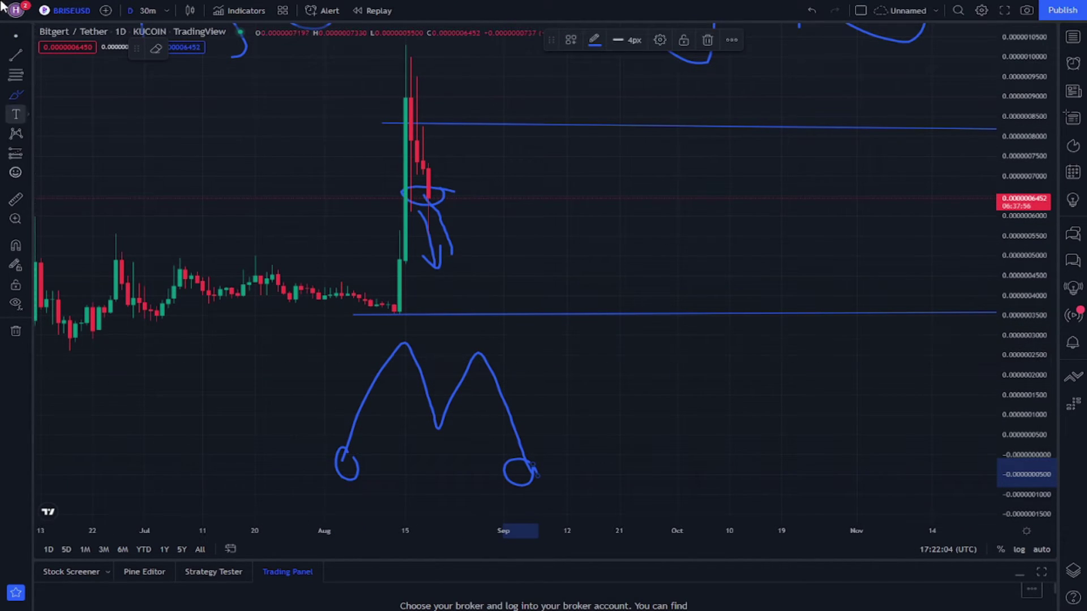
{"action": "left_click", "coordinate": [11, 34]}
{"action": "left_click_drag", "start_coordinate": [68, 221], "coordinate": [68, 298]}
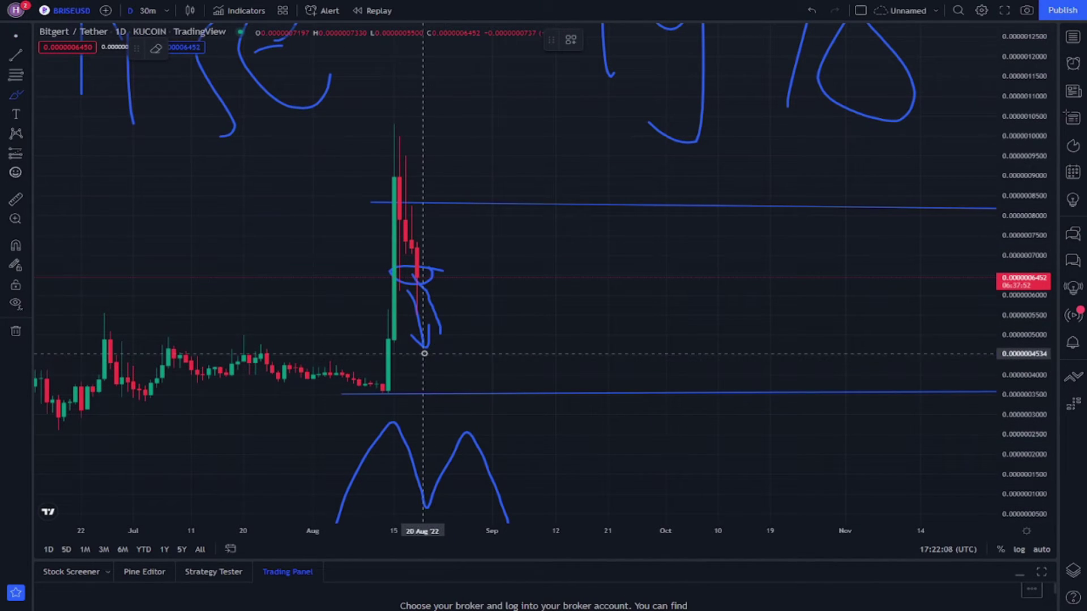
{"action": "left_click_drag", "start_coordinate": [437, 334], "coordinate": [443, 345]}
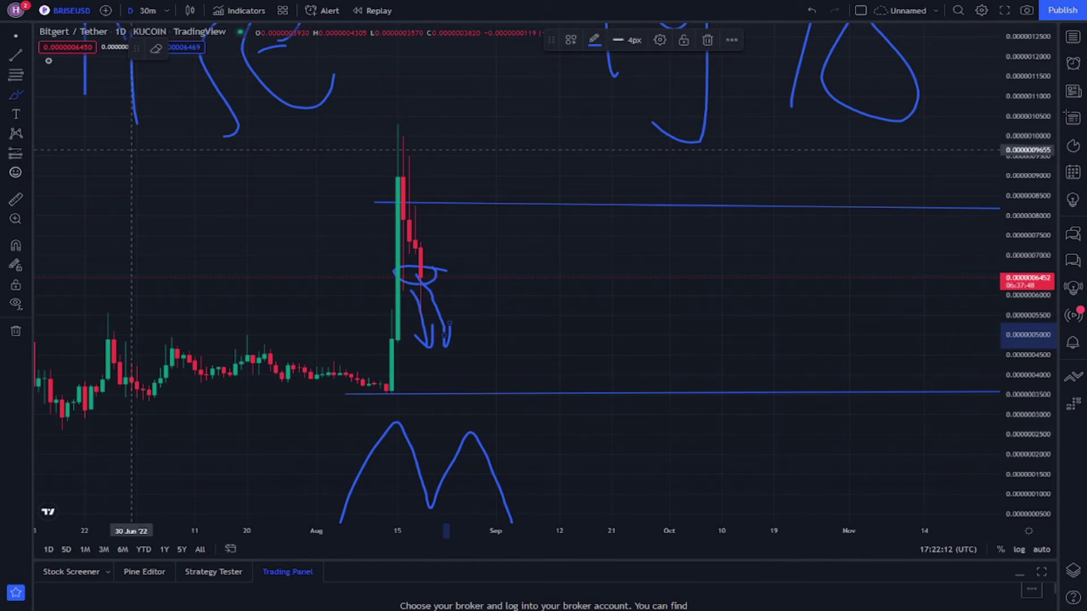
Circle the middle trough of the M sketch.
{"action": "left_click", "coordinate": [15, 34]}
{"action": "left_click_drag", "start_coordinate": [281, 289], "coordinate": [290, 187]}
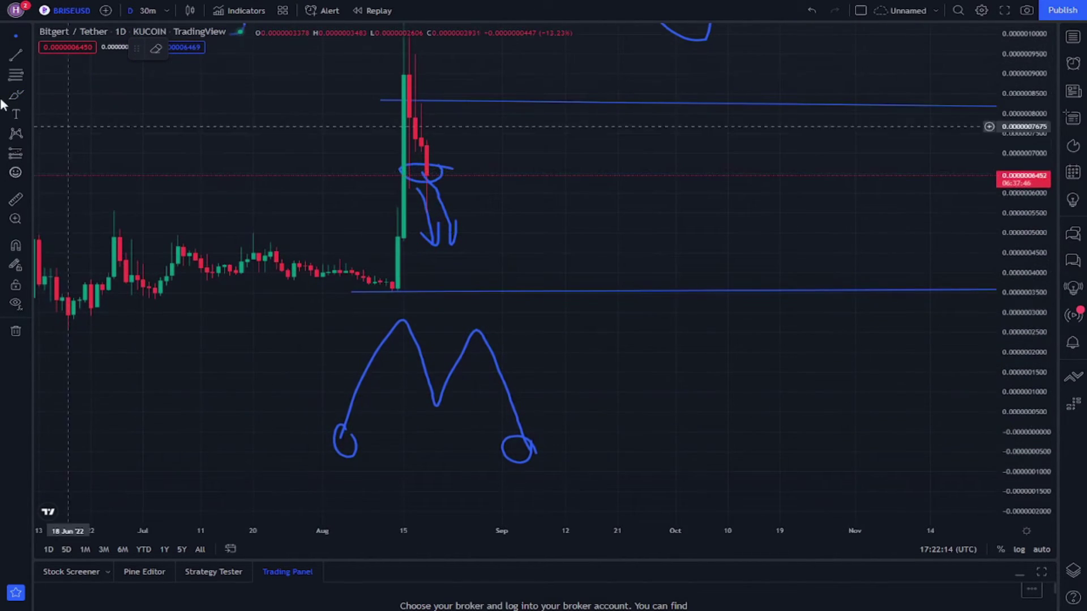
{"action": "left_click_drag", "start_coordinate": [437, 387], "coordinate": [446, 415]}
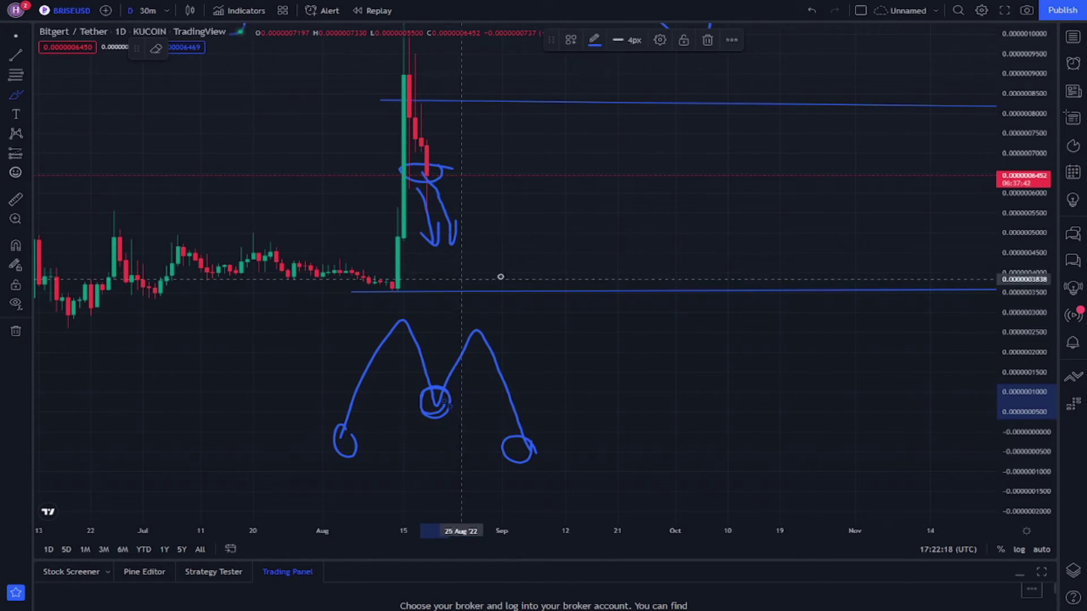
Mark crosses on the lower and upper lines, then undo the last one.
{"action": "mouse_move", "coordinate": [519, 277]}
{"action": "left_mouse_down"}
{"action": "mouse_move", "coordinate": [501, 310]}
{"action": "mouse_move", "coordinate": [533, 310]}
{"action": "left_mouse_up"}
{"action": "mouse_move", "coordinate": [520, 81]}
{"action": "left_mouse_down"}
{"action": "mouse_move", "coordinate": [505, 132]}
{"action": "mouse_move", "coordinate": [564, 136]}
{"action": "left_mouse_up"}
{"action": "left_click", "coordinate": [817, 9]}
{"action": "left_click", "coordinate": [817, 9]}
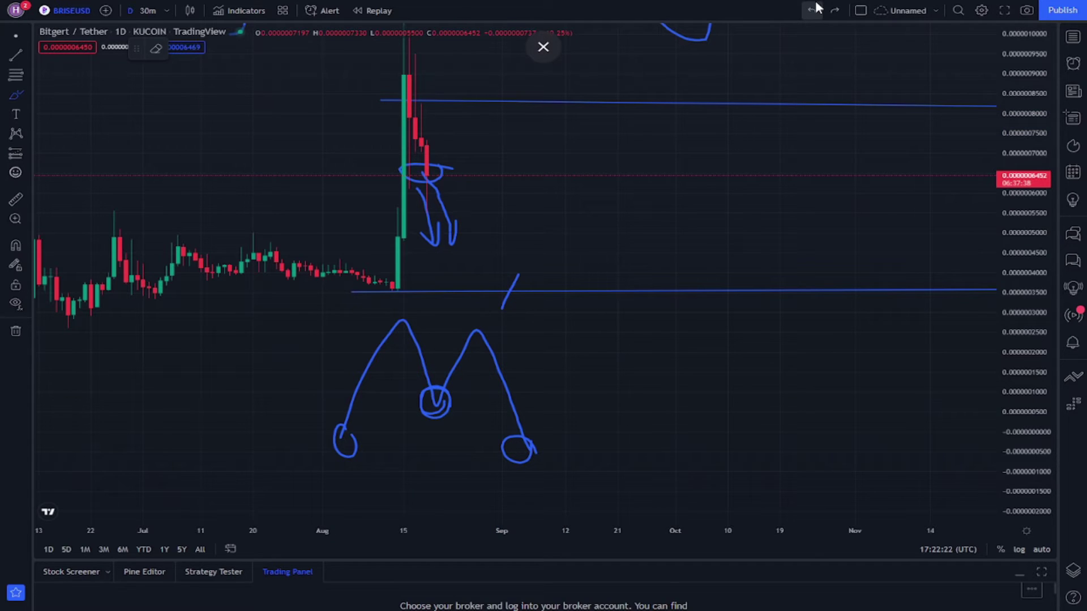
{"action": "left_click_drag", "start_coordinate": [64, 52], "coordinate": [38, 103]}
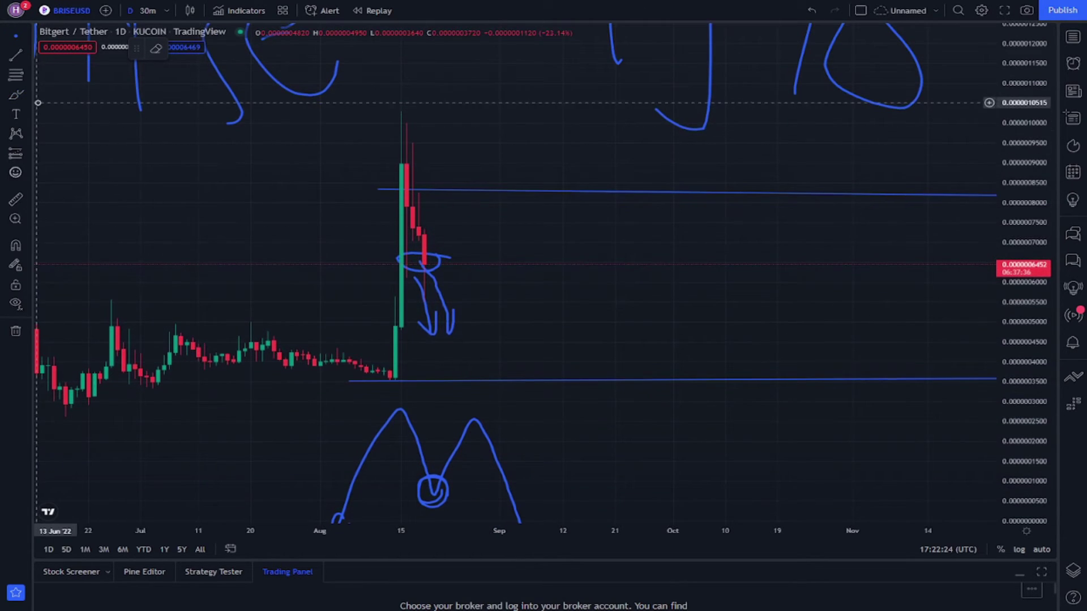
Undo the remaining cross and circle points along the downward arrow.
{"action": "left_click", "coordinate": [814, 10]}
{"action": "left_click", "coordinate": [16, 75]}
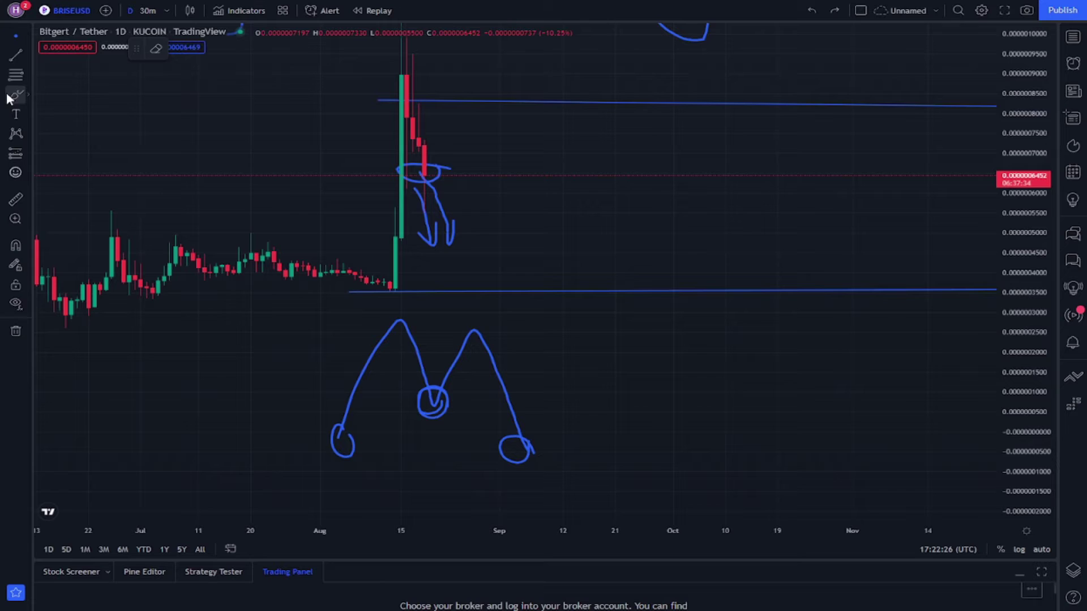
{"action": "left_click", "coordinate": [426, 165]}
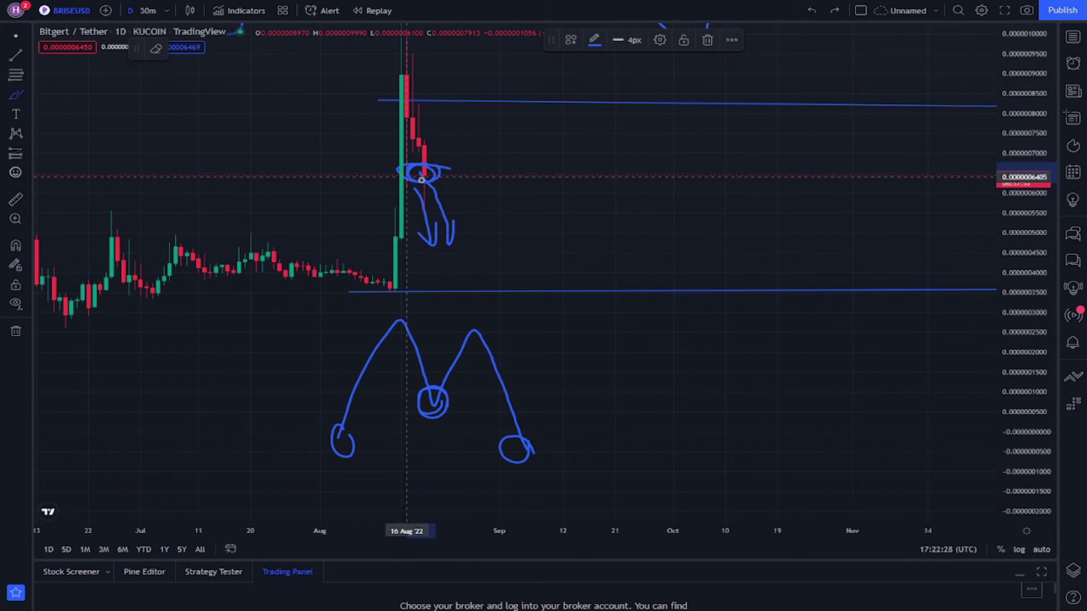
{"action": "left_click_drag", "start_coordinate": [463, 206], "coordinate": [463, 206]}
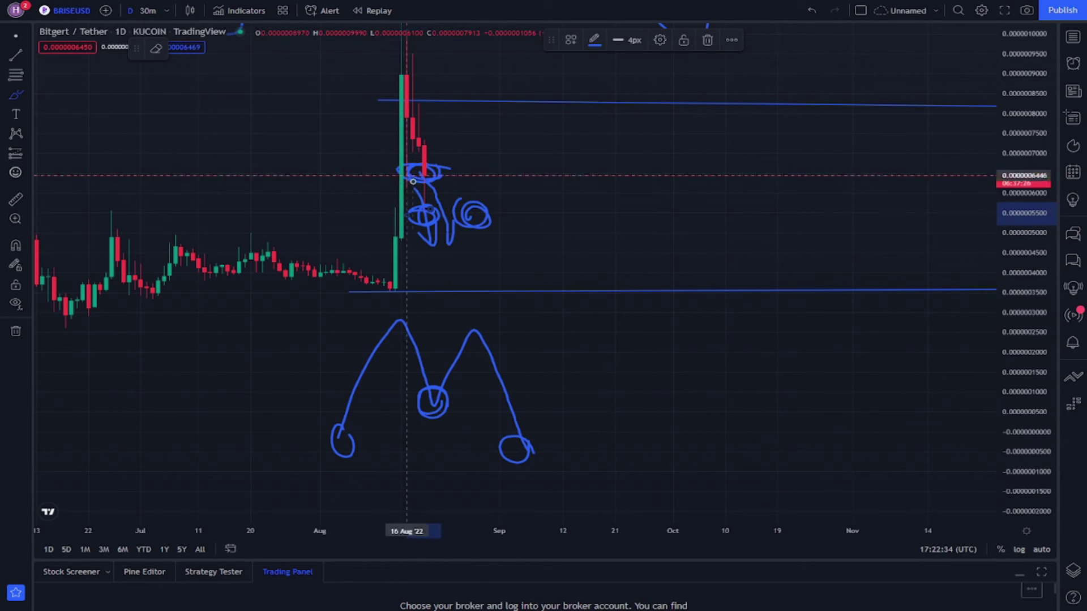
Sketch a path rising to the upper line, dropping toward the lower, then climbing above.
{"action": "left_click_drag", "start_coordinate": [437, 200], "coordinate": [492, 108]}
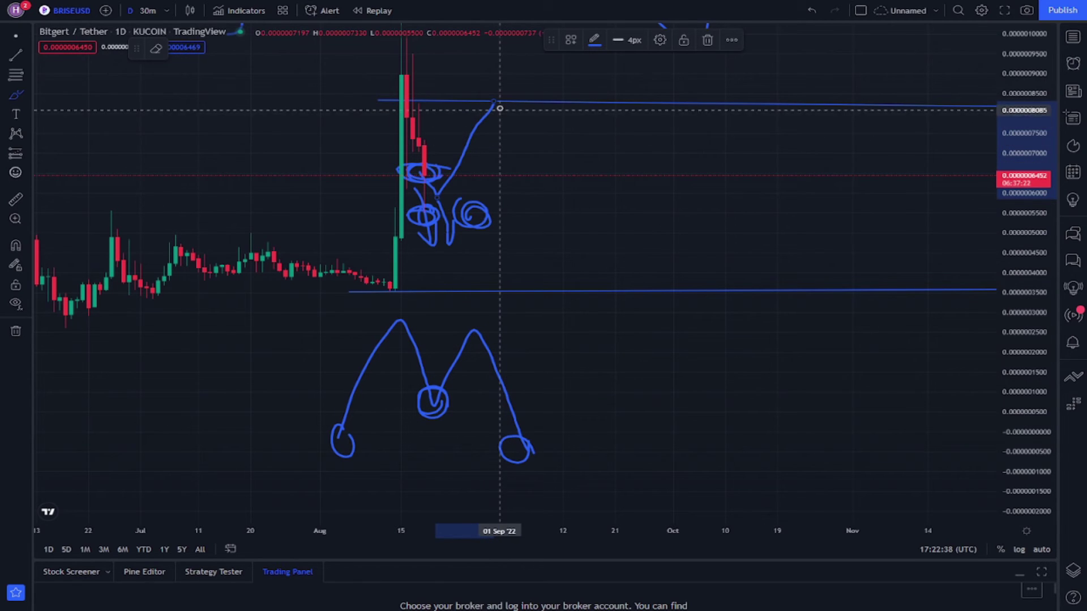
{"action": "left_click_drag", "start_coordinate": [497, 109], "coordinate": [536, 279]}
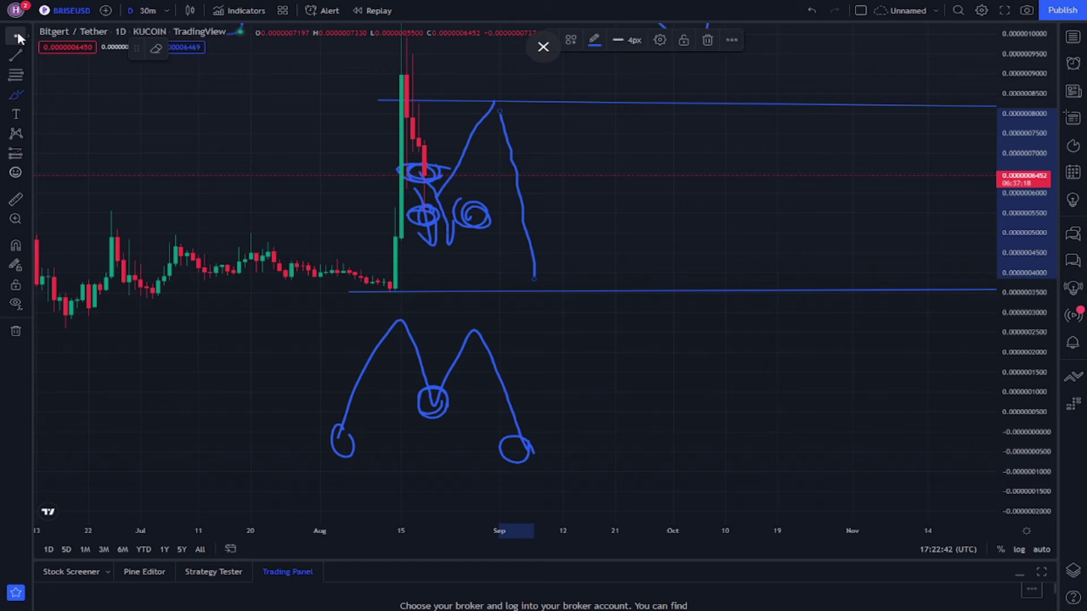
{"action": "left_click_drag", "start_coordinate": [254, 310], "coordinate": [54, 150]}
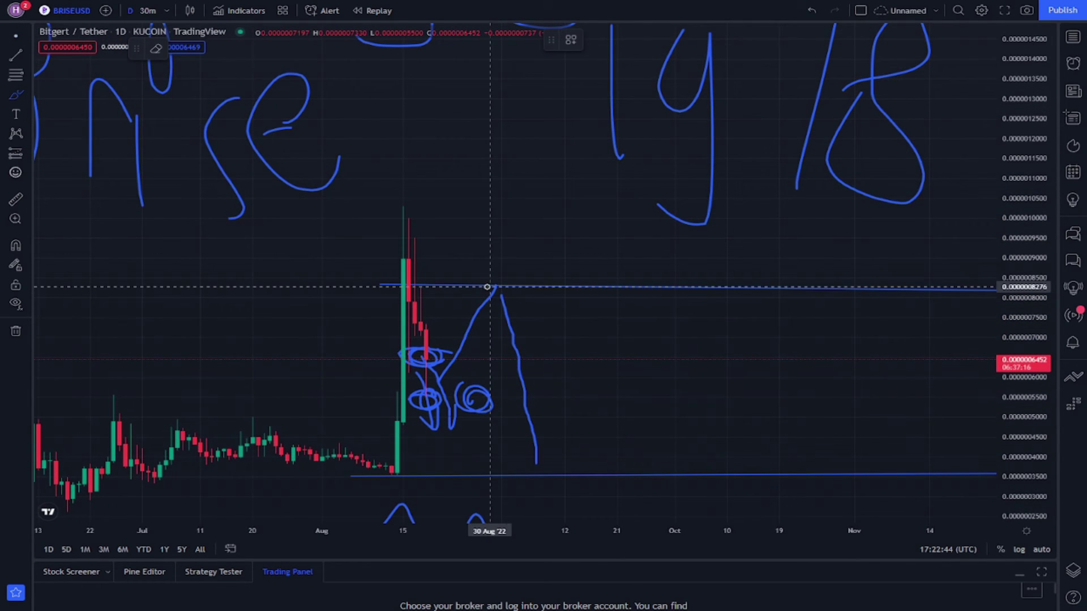
{"action": "left_click_drag", "start_coordinate": [493, 287], "coordinate": [528, 223]}
{"action": "left_click", "coordinate": [12, 49]}
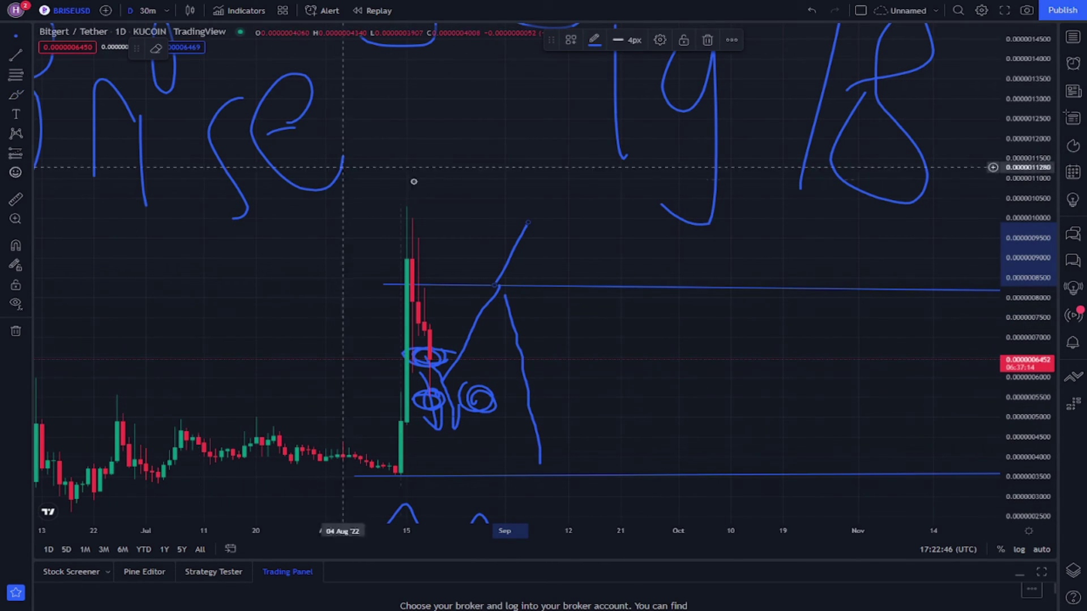
{"action": "left_click_drag", "start_coordinate": [407, 280], "coordinate": [421, 119]}
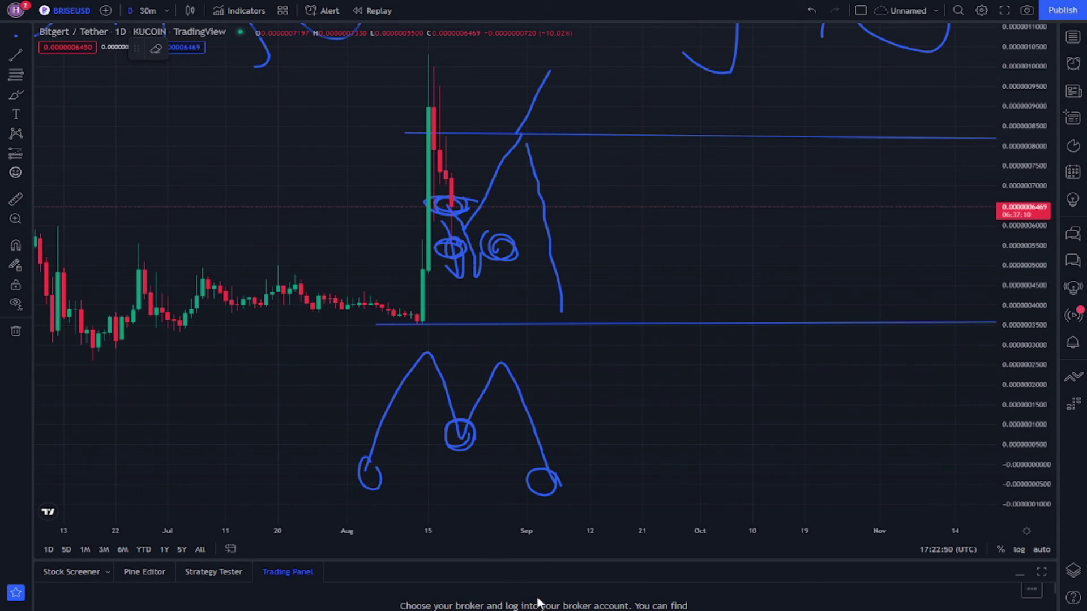
{"action": "left_click_drag", "start_coordinate": [505, 414], "coordinate": [594, 445]}
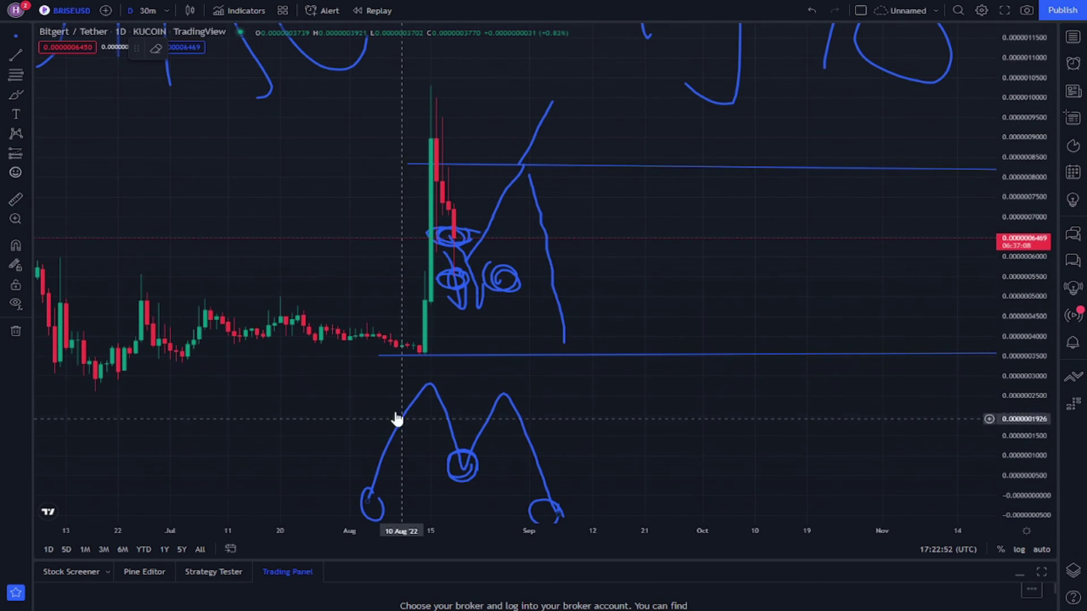